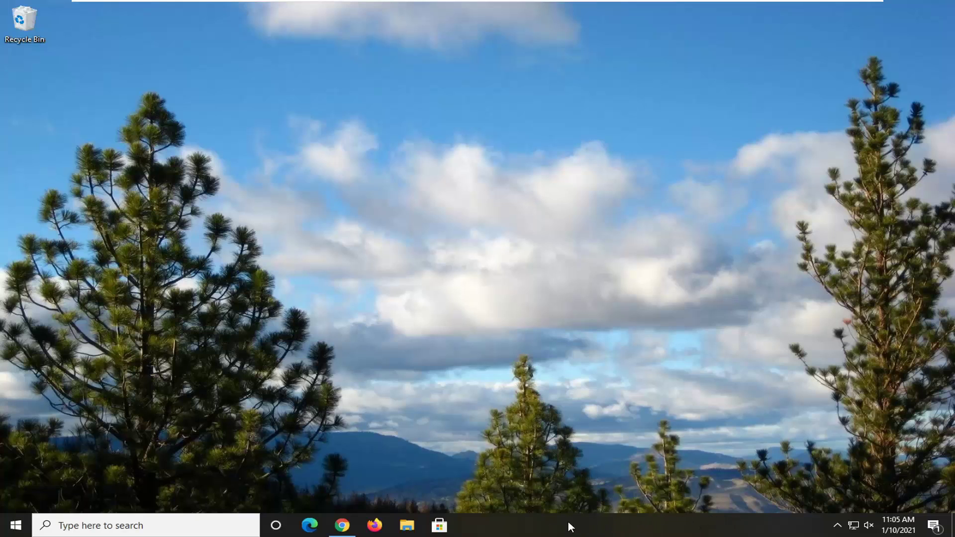
# Open Task Manager from the taskbar, move it right, and end the Task Manager process
pyautogui.rightClick(605, 524)
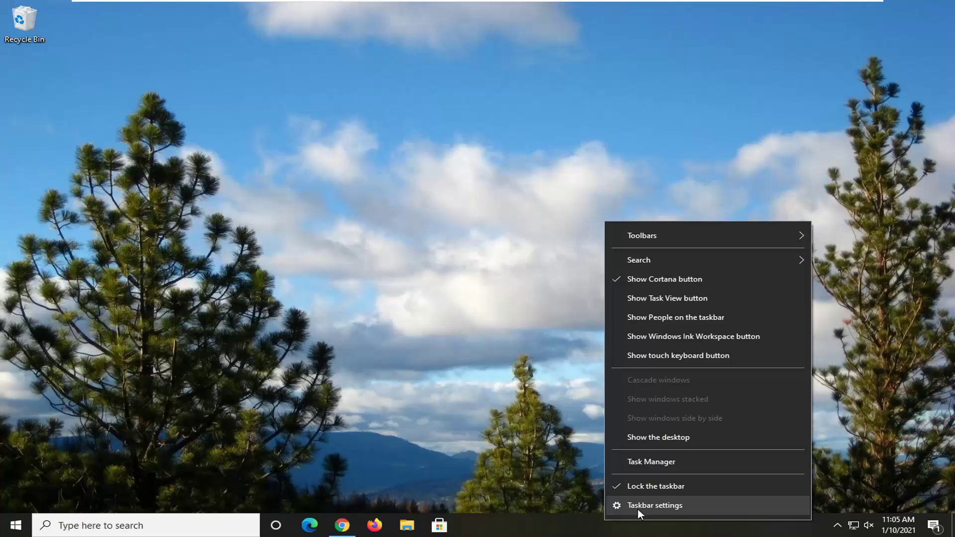
pyautogui.click(643, 462)
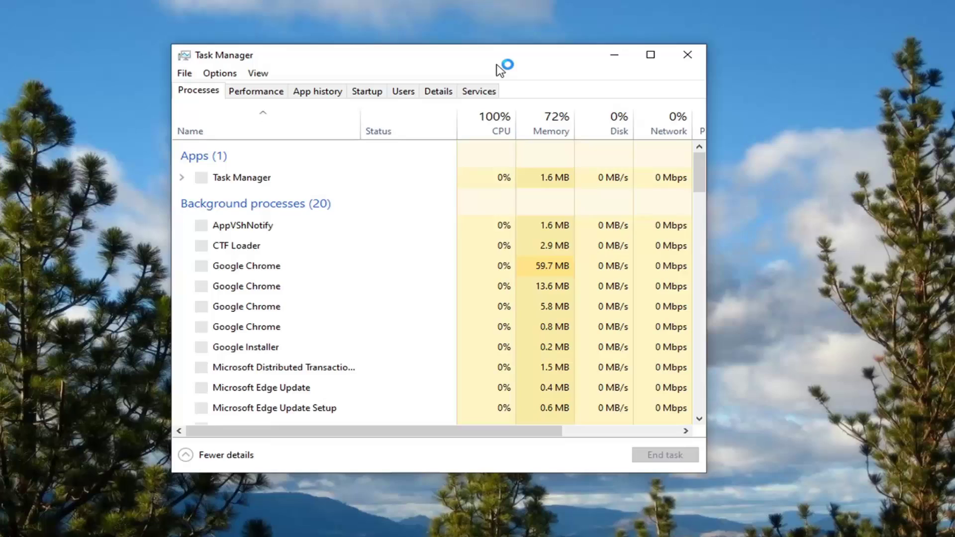
pyautogui.moveTo(497, 63); pyautogui.dragTo(560, 70)
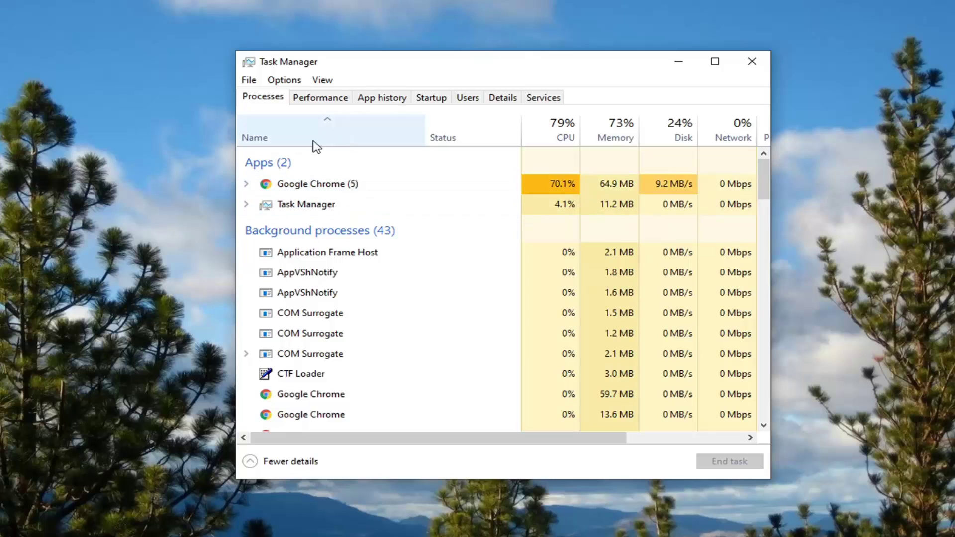
pyautogui.rightClick(297, 204)
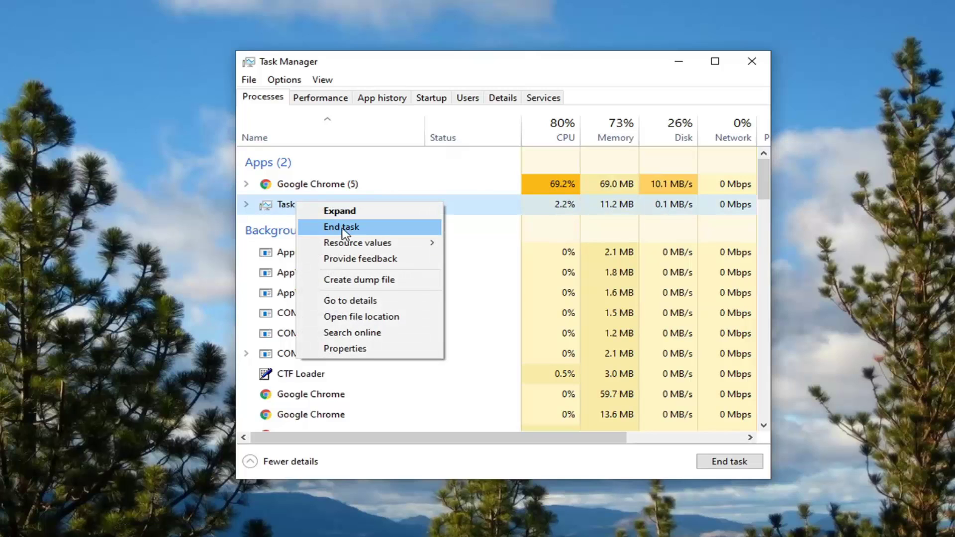
pyautogui.click(282, 189)
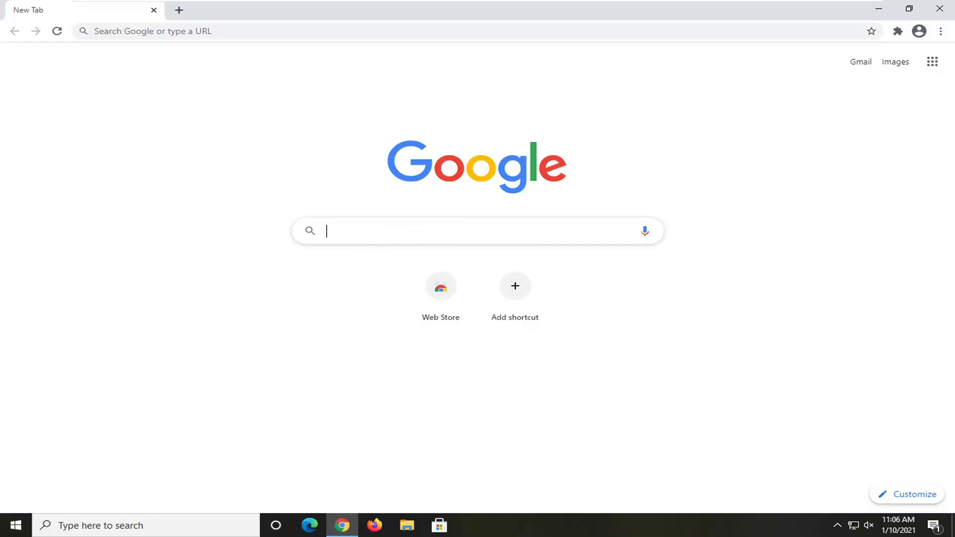
# Search Google for 'quicktime download' to reach the Apple Support download page
pyautogui.write('quict')
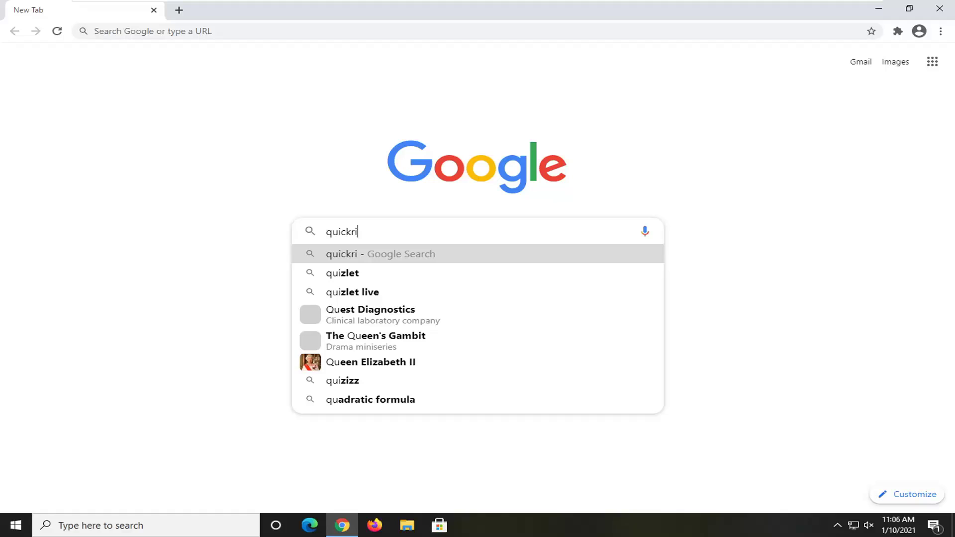
pyautogui.press('BackSpace')
pyautogui.write('kti')
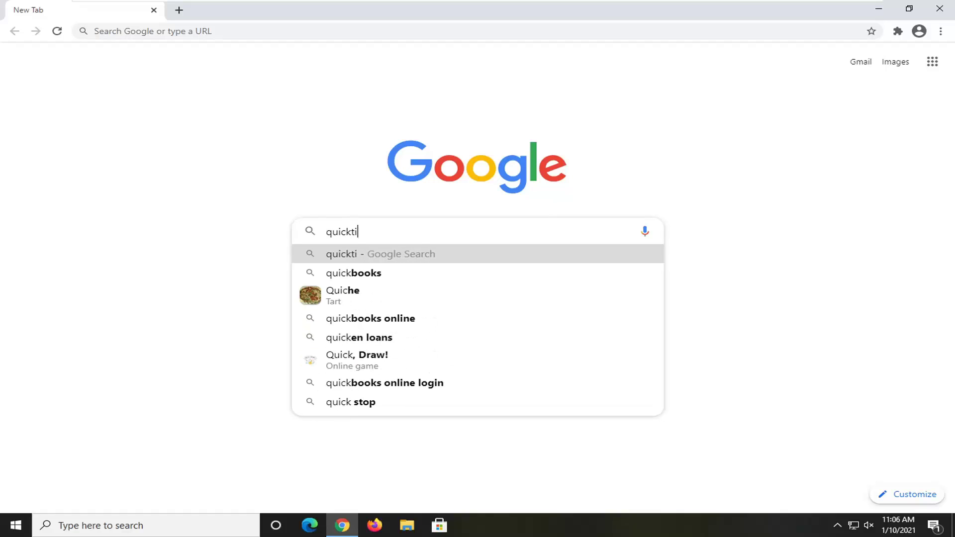
pyautogui.write('me download')
pyautogui.press('Return')
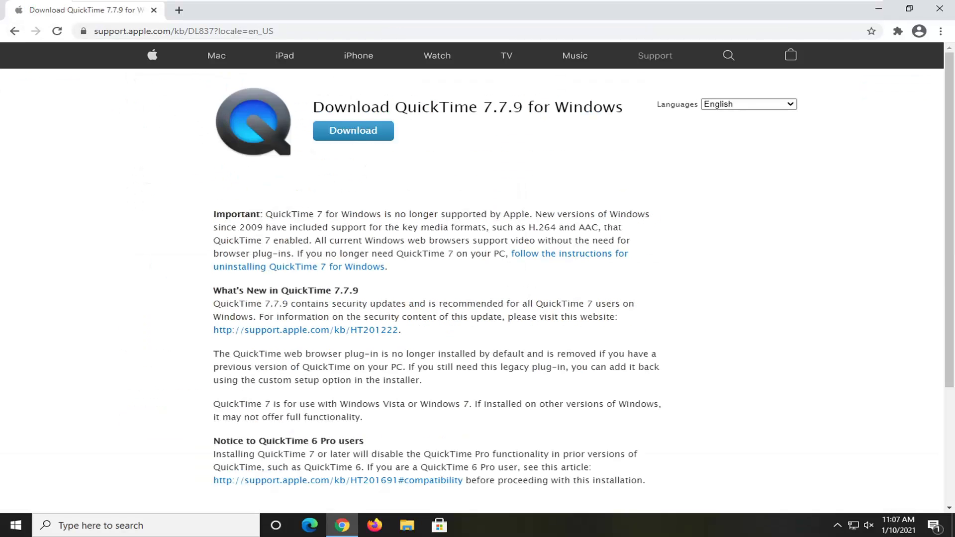
# Download QuickTimeInstaller.exe, cancel the security warning, and bring up the download item's options
pyautogui.click(344, 133)
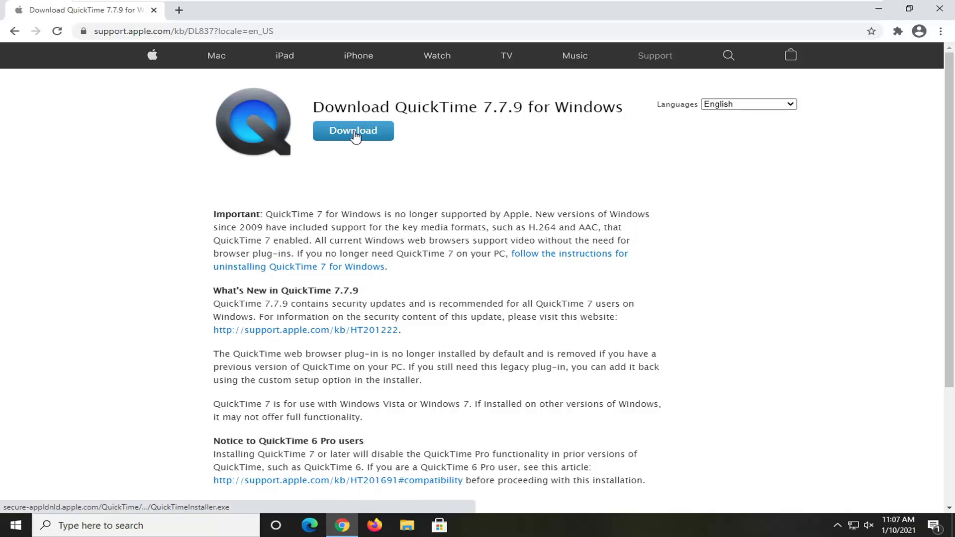
pyautogui.click(344, 133)
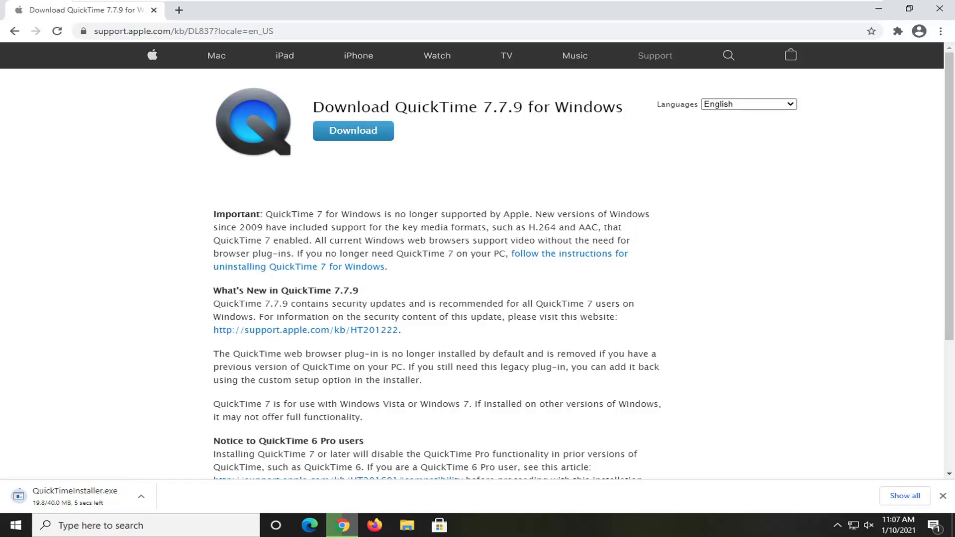
pyautogui.click(50, 500)
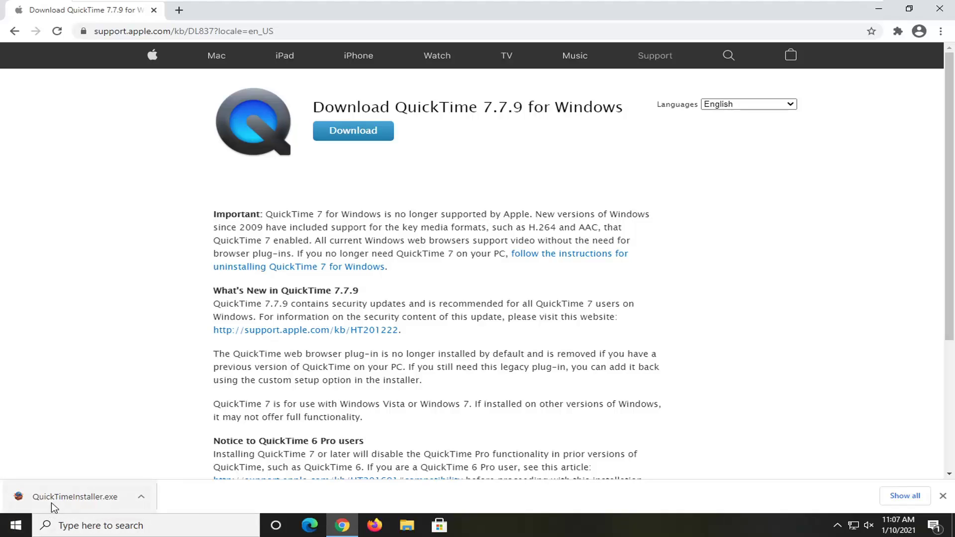
pyautogui.click(52, 502)
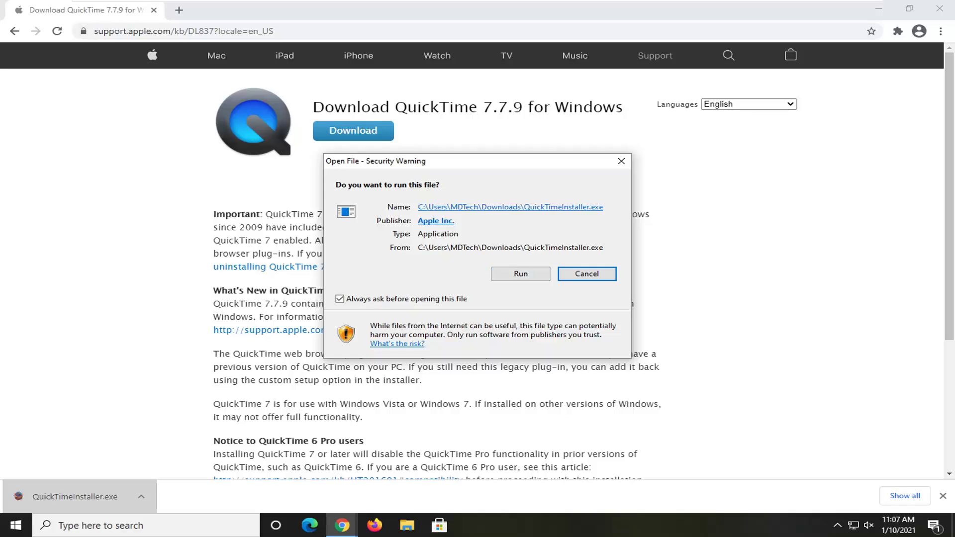
pyautogui.click(587, 274)
pyautogui.click(141, 496)
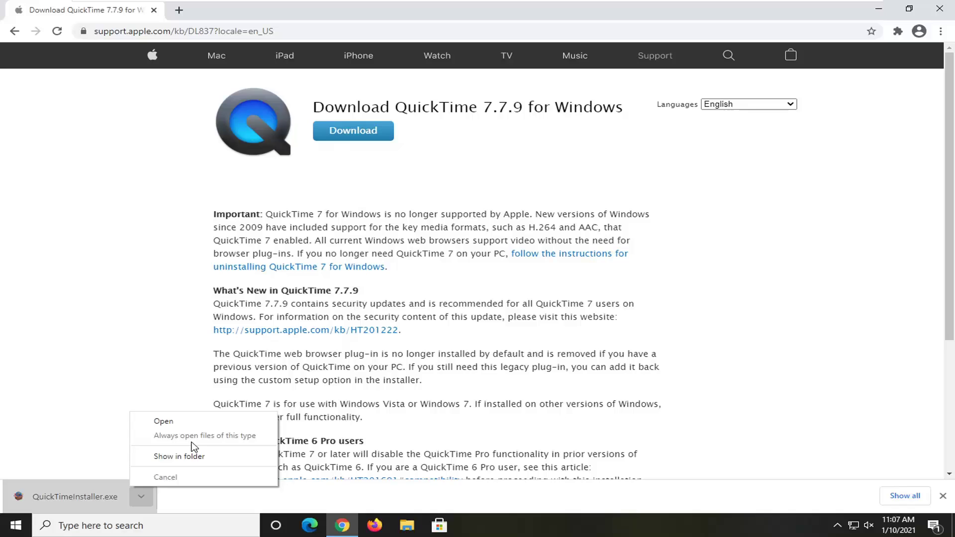
pyautogui.click(165, 476)
# Show QuickTimeInstaller in its Downloads folder, close Chrome, drag the file to the desktop, and close Explorer
pyautogui.click(940, 32)
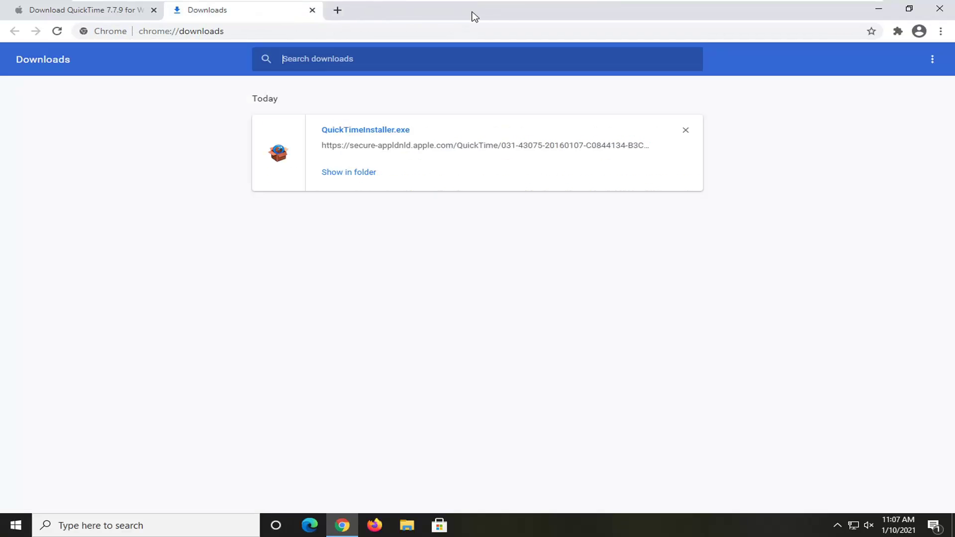
pyautogui.click(345, 172)
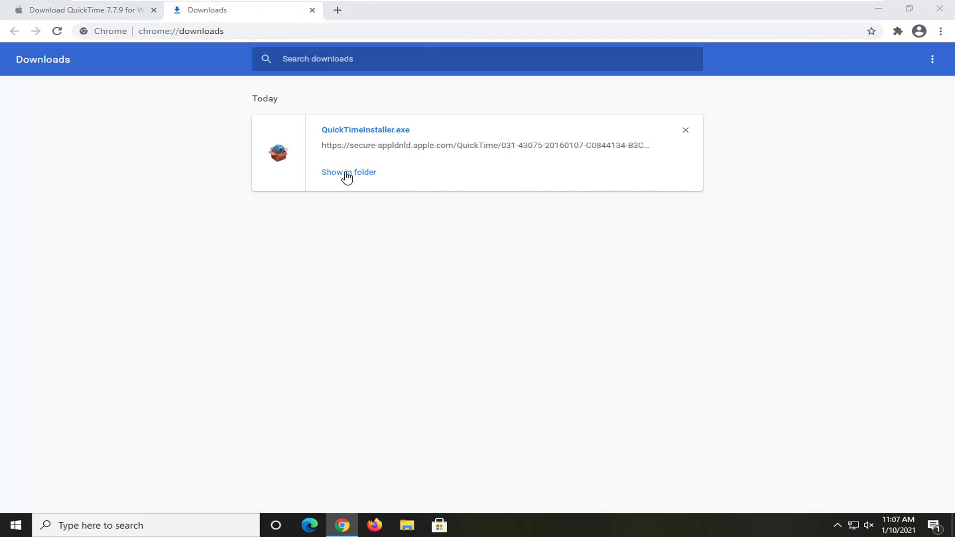
pyautogui.click(939, 7)
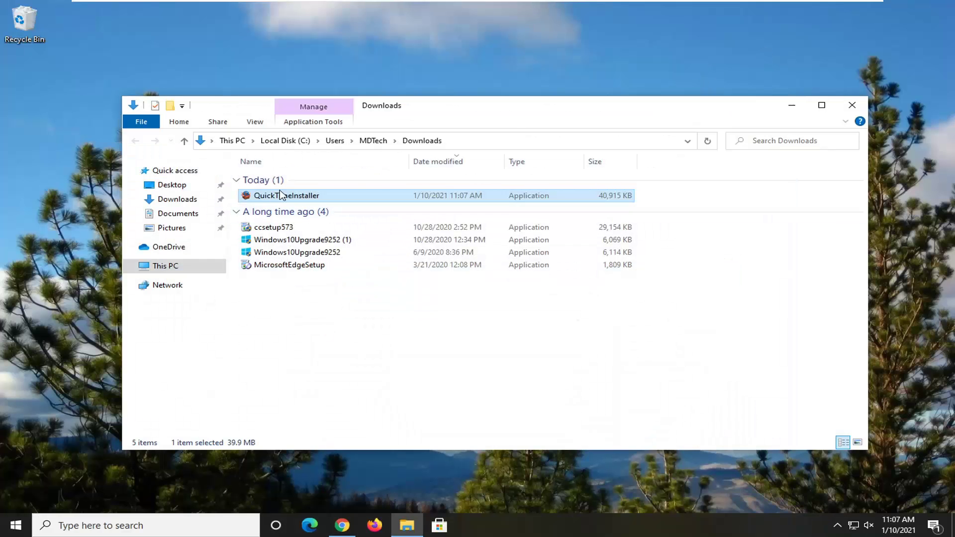
pyautogui.moveTo(280, 194); pyautogui.dragTo(374, 147)
pyautogui.click(852, 105)
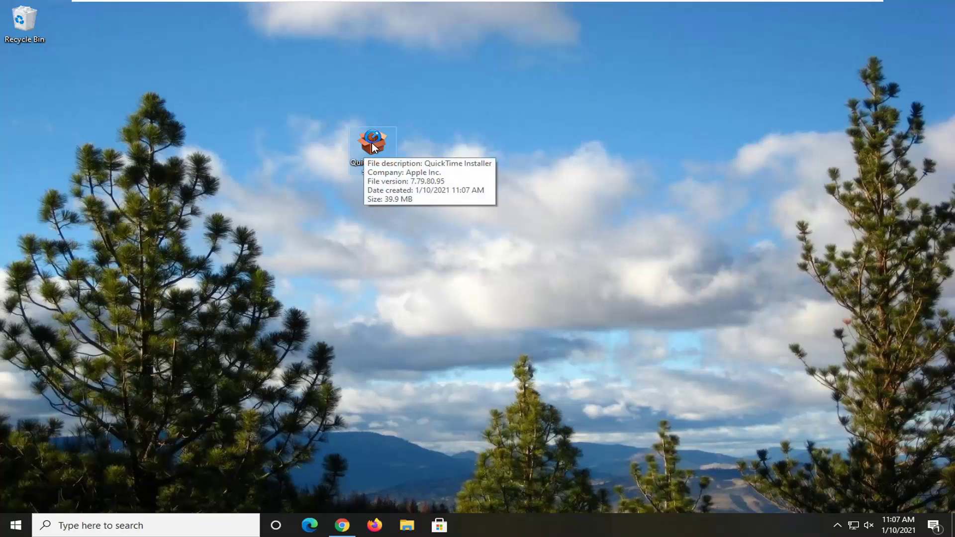
# In QuickTimeInstaller's Properties, enable Windows 7 compatibility mode, apply it, and close
pyautogui.rightClick(372, 144)
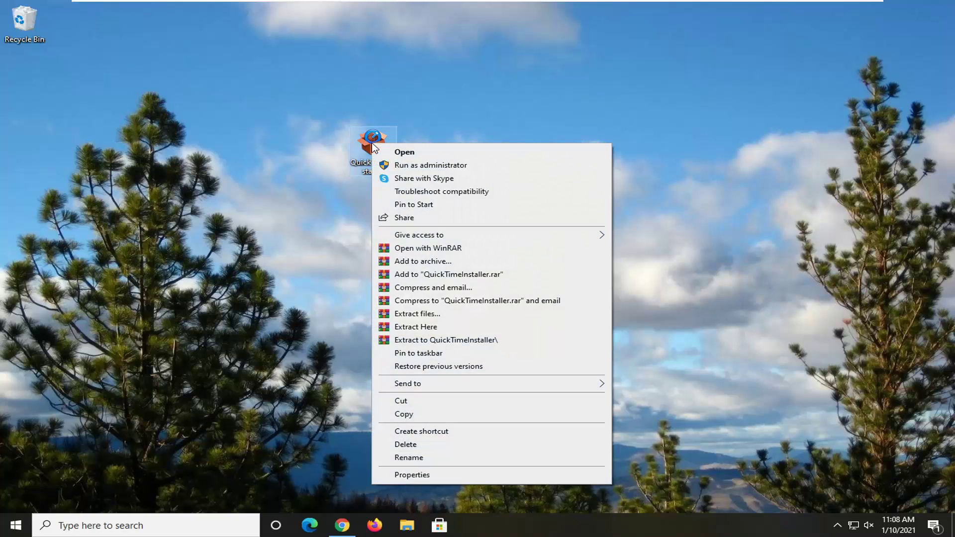
pyautogui.click(405, 475)
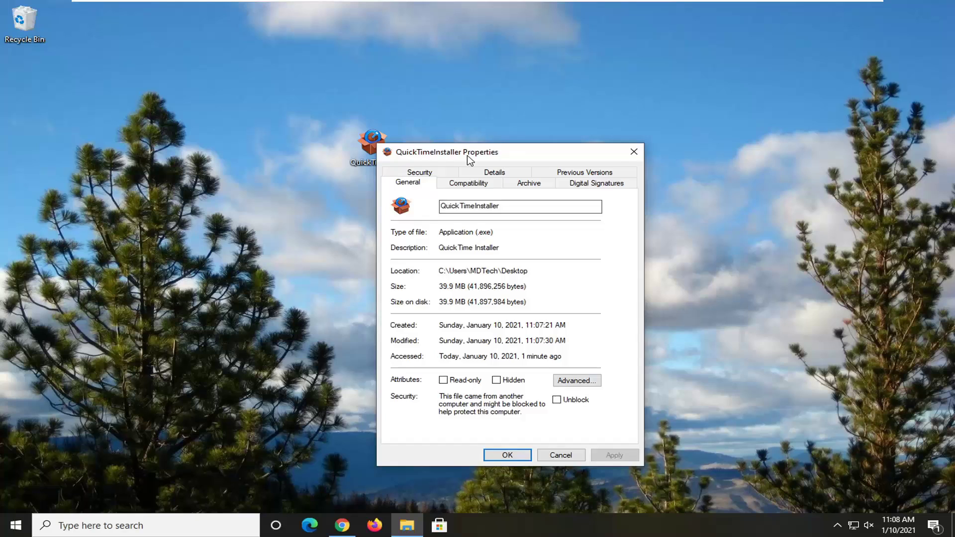
pyautogui.moveTo(468, 155); pyautogui.dragTo(426, 91)
pyautogui.click(420, 121)
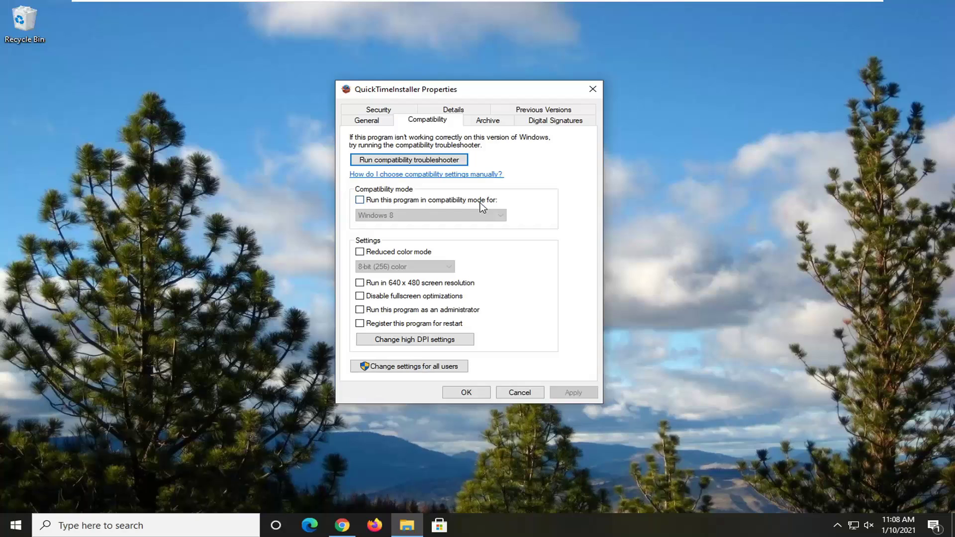
pyautogui.click(453, 201)
pyautogui.click(482, 216)
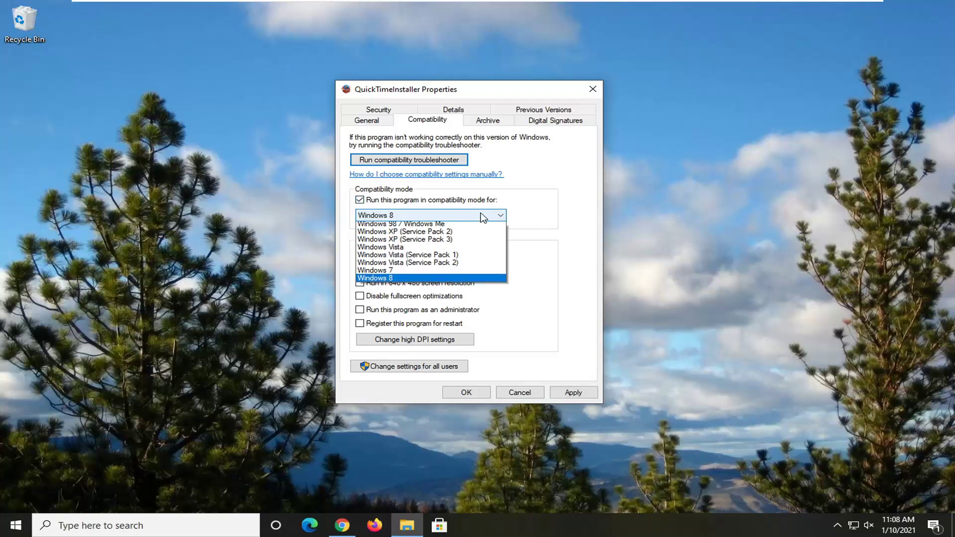
pyautogui.click(373, 280)
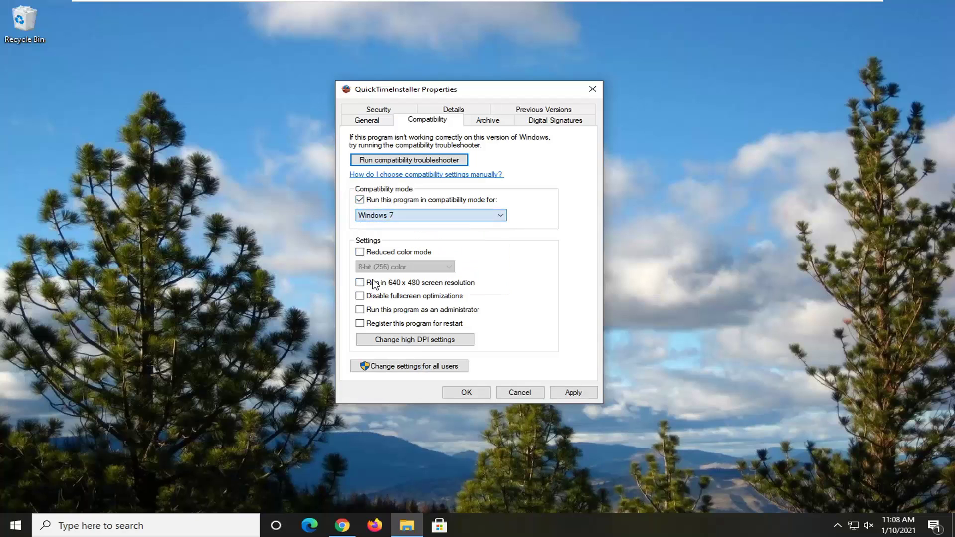
pyautogui.click(572, 393)
pyautogui.click(465, 392)
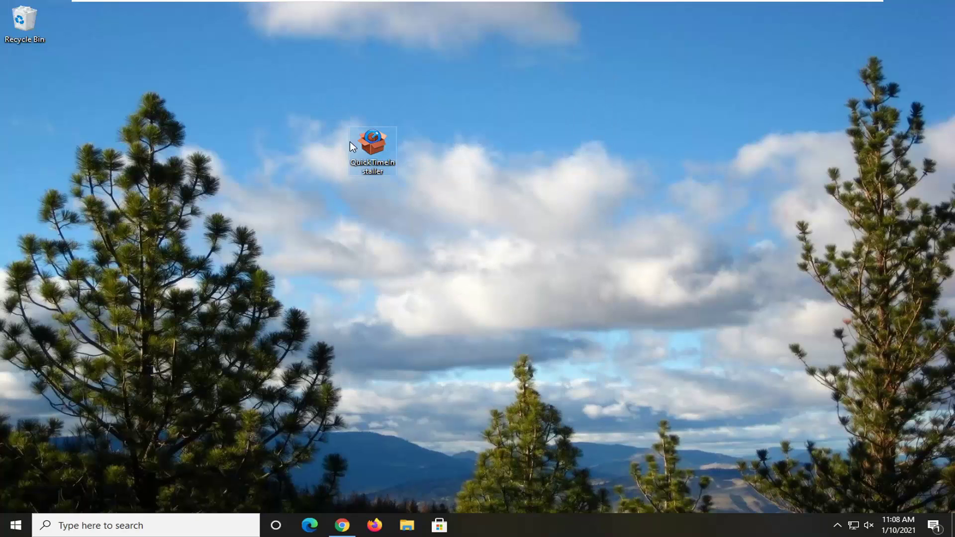
# Launch the QuickTime installer, accept the license, choose Typical setup, and begin installing
pyautogui.doubleClick(374, 145)
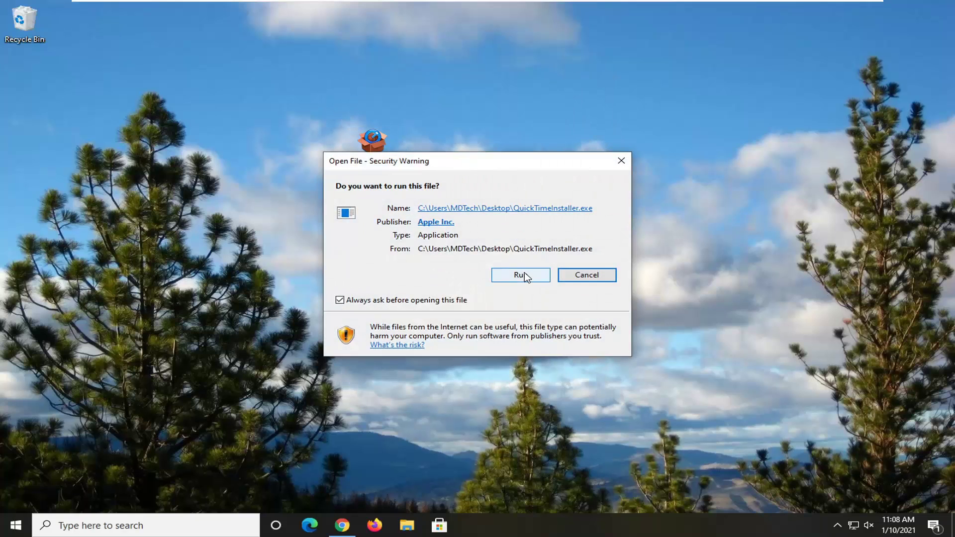
pyautogui.click(520, 275)
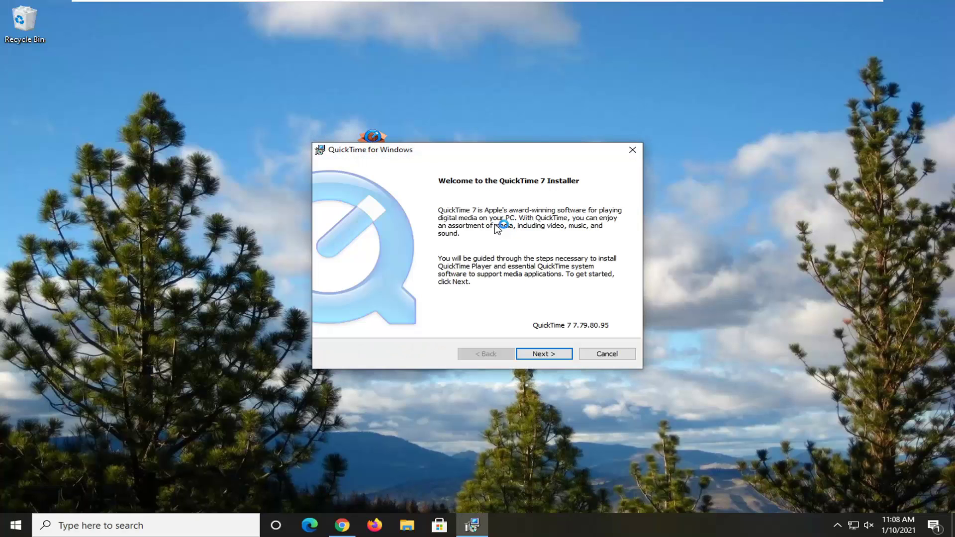
pyautogui.click(534, 354)
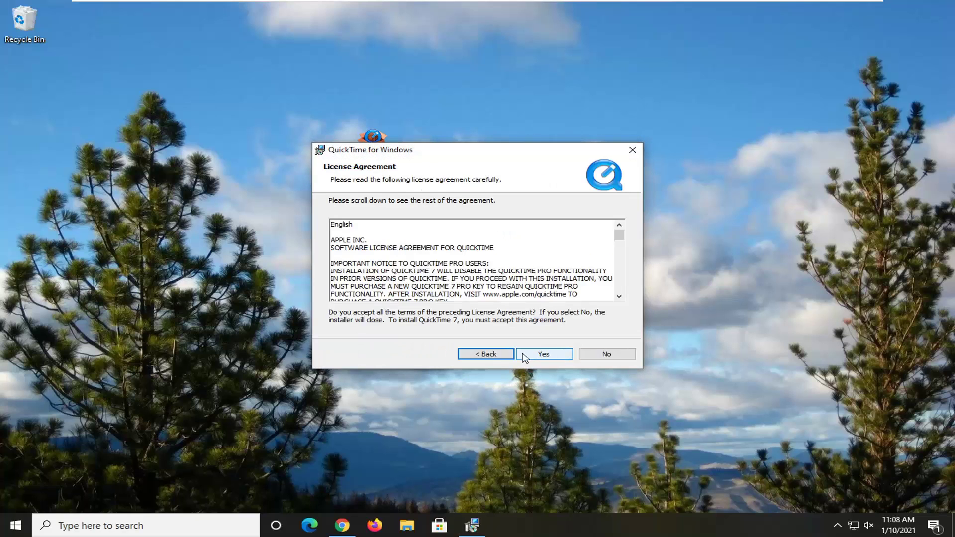
pyautogui.click(524, 355)
pyautogui.click(372, 219)
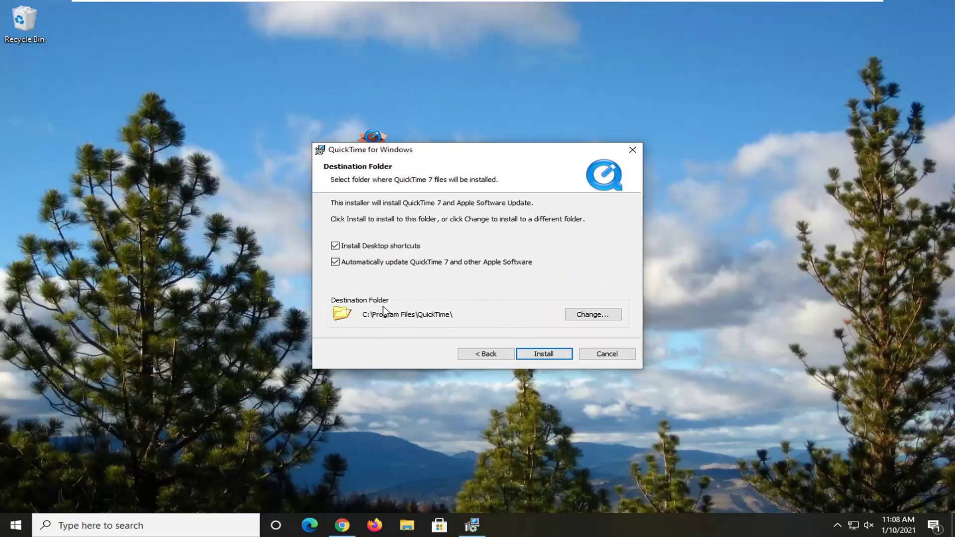
pyautogui.click(540, 355)
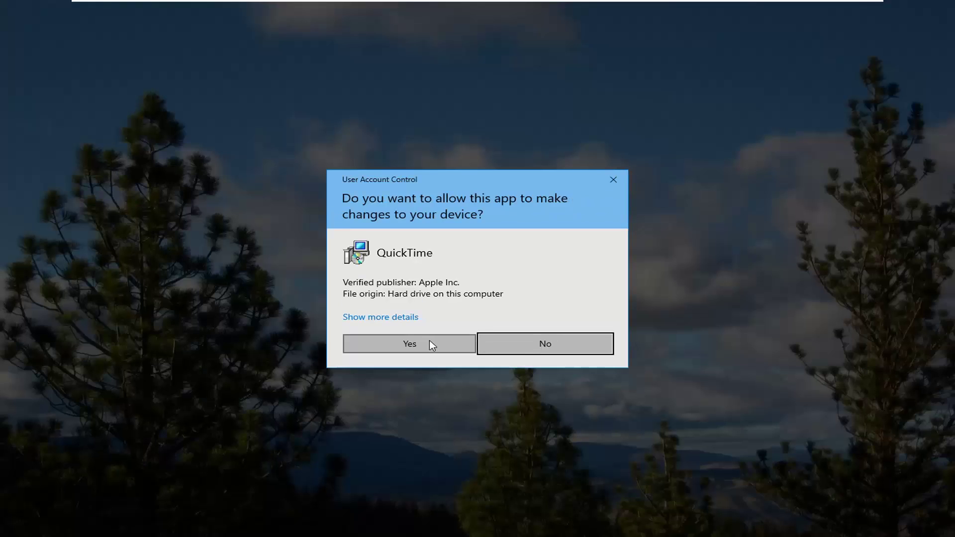
# Approve both User Account Control prompts so QuickTime 7 finishes installing
pyautogui.click(394, 346)
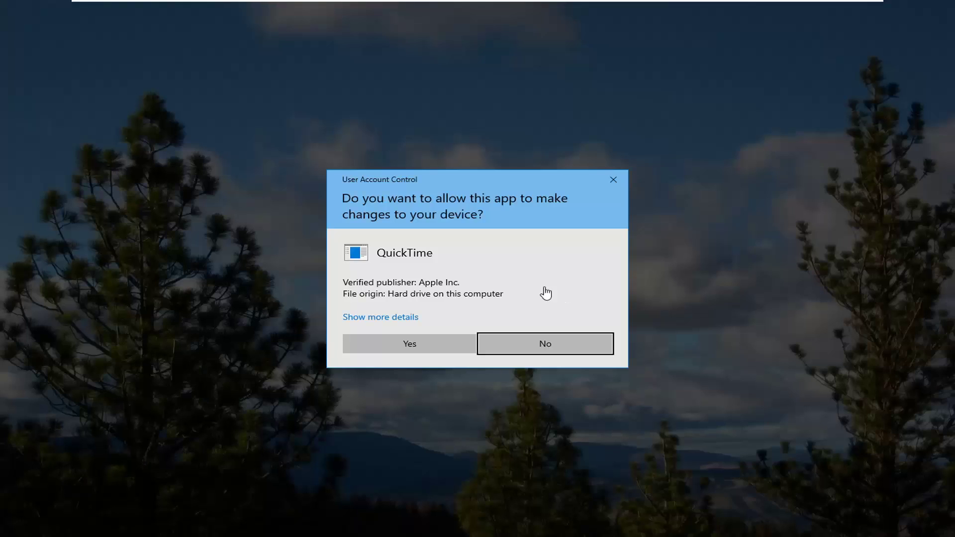
pyautogui.click(401, 344)
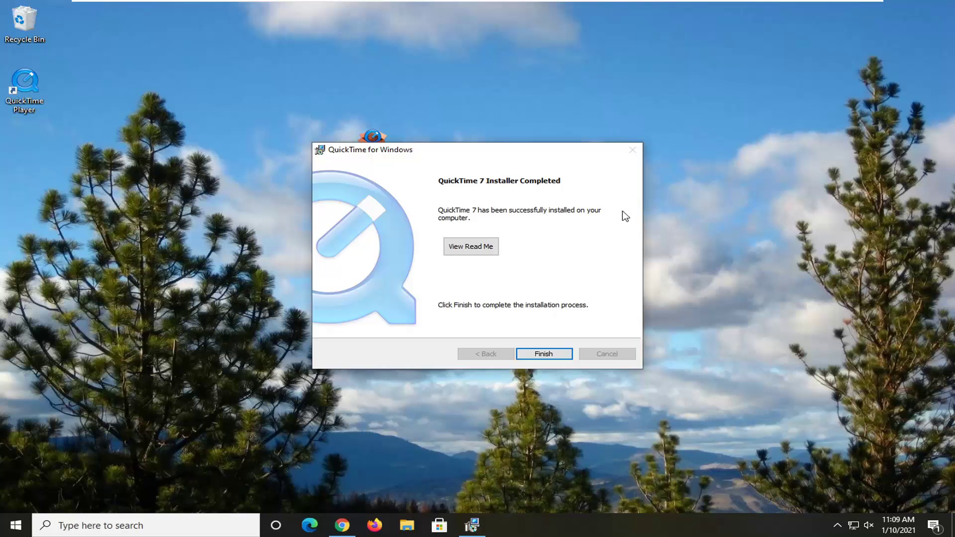
# Finish and close the QuickTime 7 installer
pyautogui.click(542, 354)
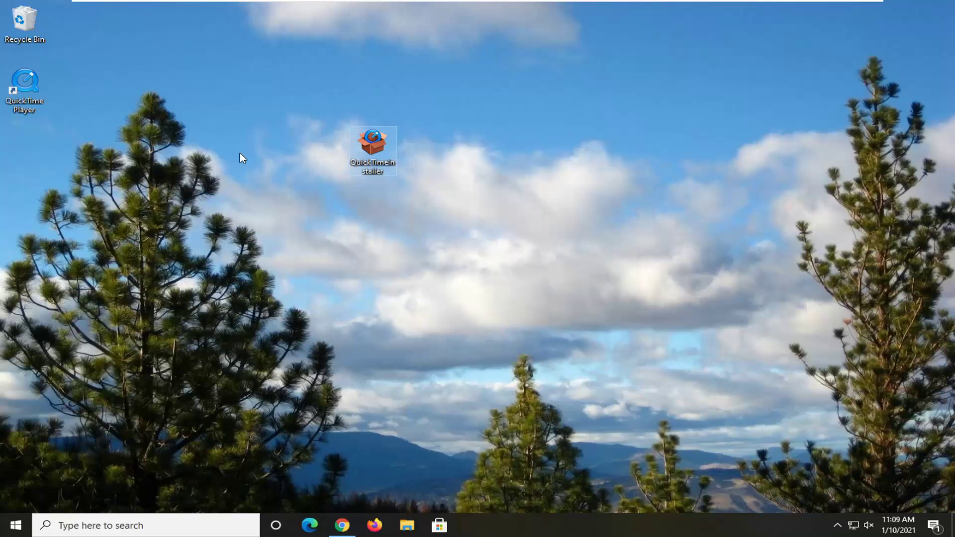